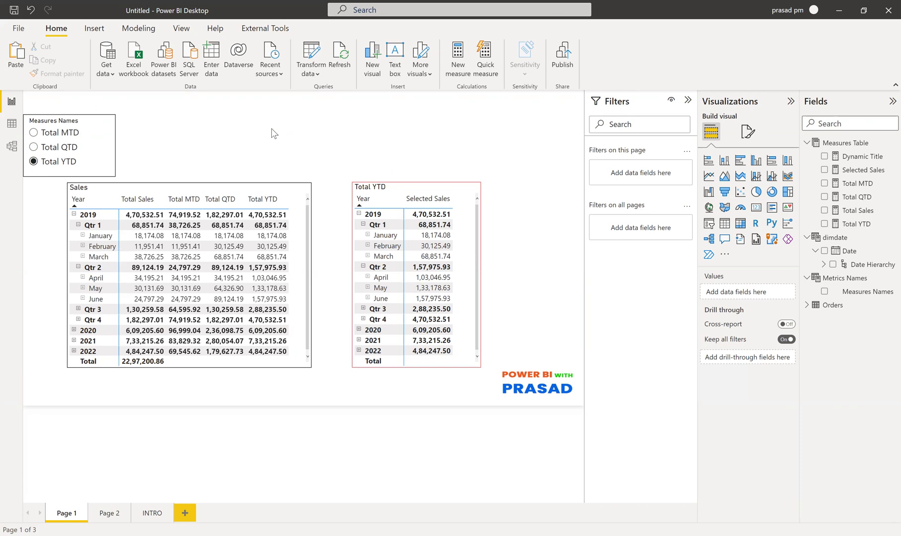
Step: Glance at the INTRO page, and on Page 1 test the Measures Names slicer with Total MTD, Total QTD and Total YTD
{"action": "left_click", "coordinate": [153, 516]}
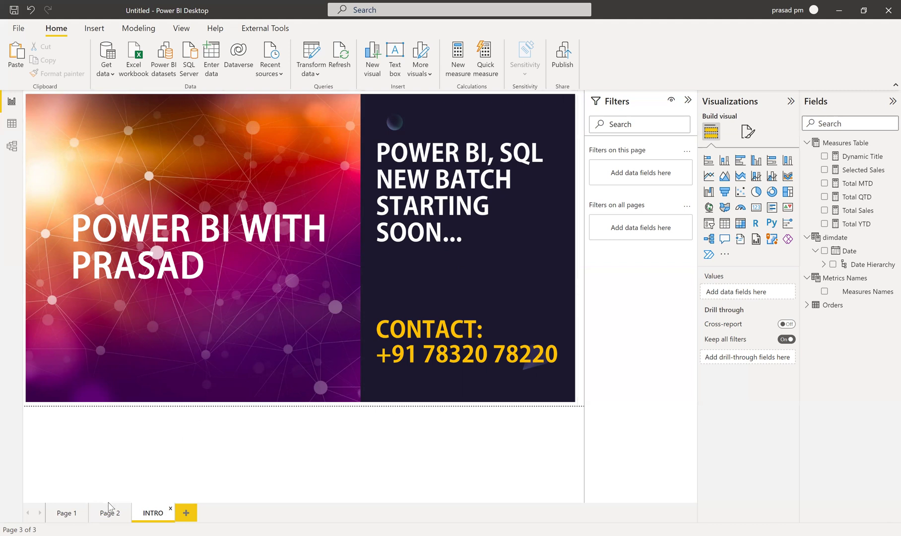
{"action": "left_click", "coordinate": [77, 518]}
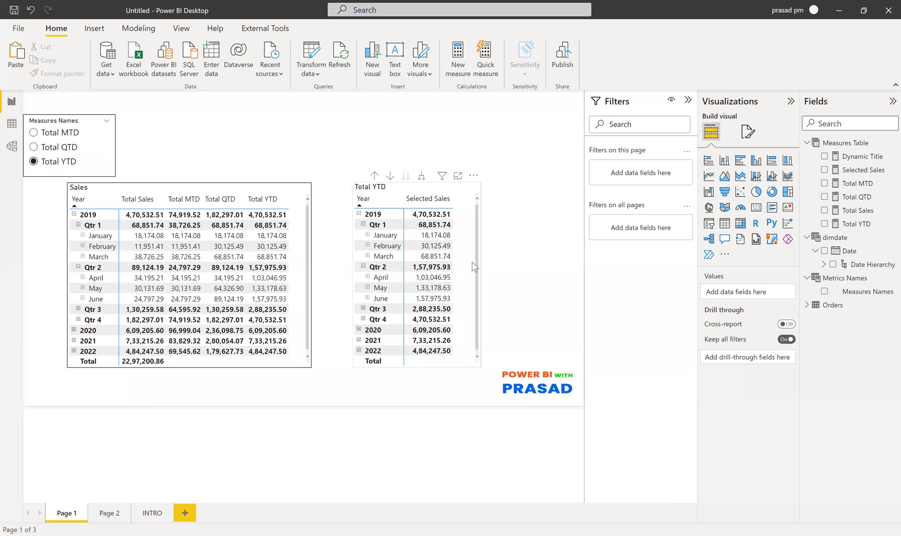
{"action": "left_click", "coordinate": [34, 136]}
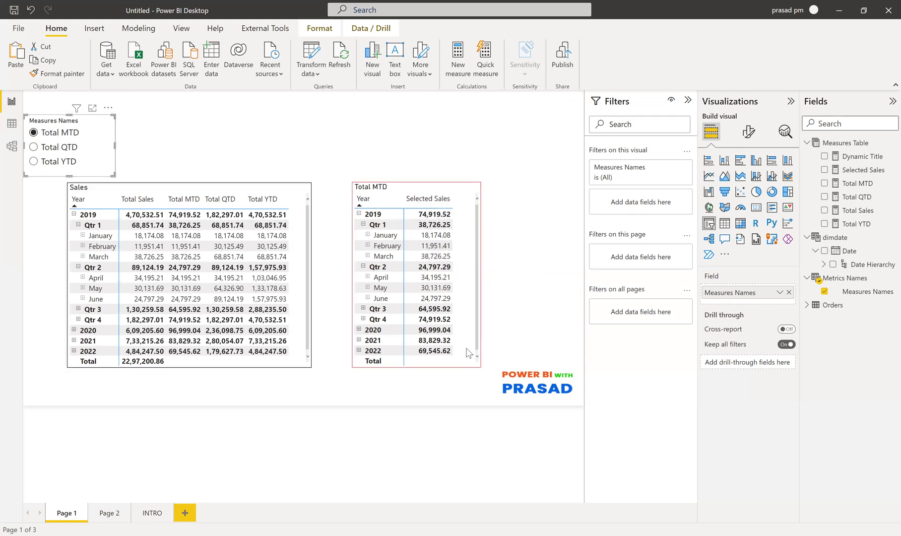
{"action": "left_click", "coordinate": [34, 147]}
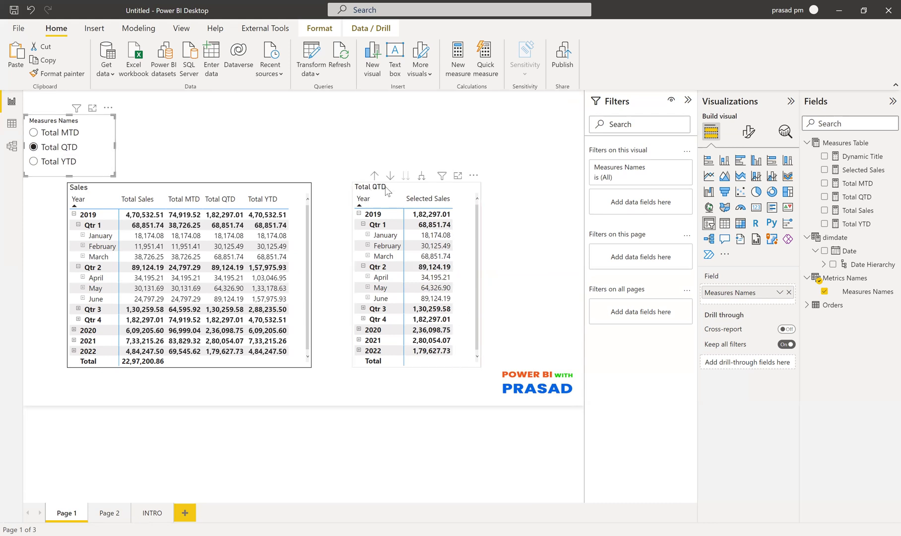
{"action": "left_click", "coordinate": [68, 166]}
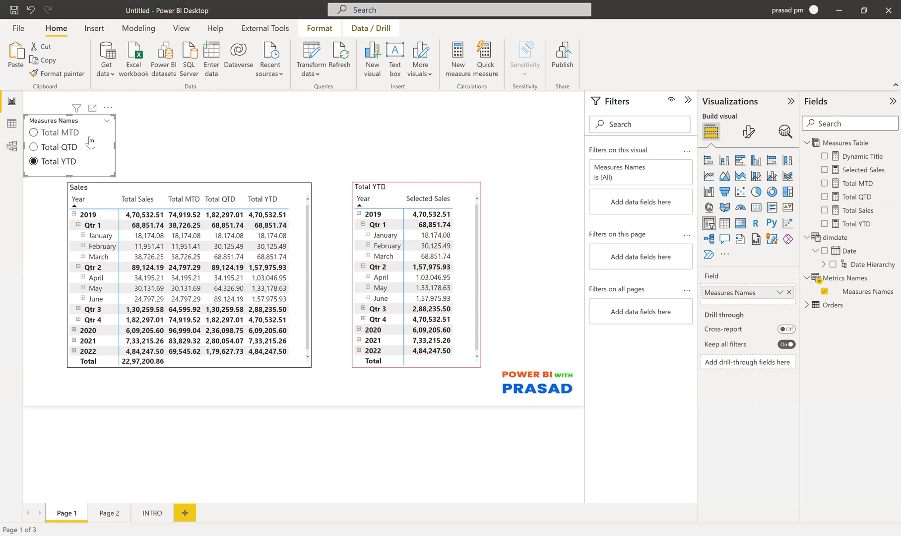
Step: Look at the blank Create Table dialog, and examine the DATATABLE formula behind the Metrics Names table
{"action": "left_click", "coordinate": [210, 63]}
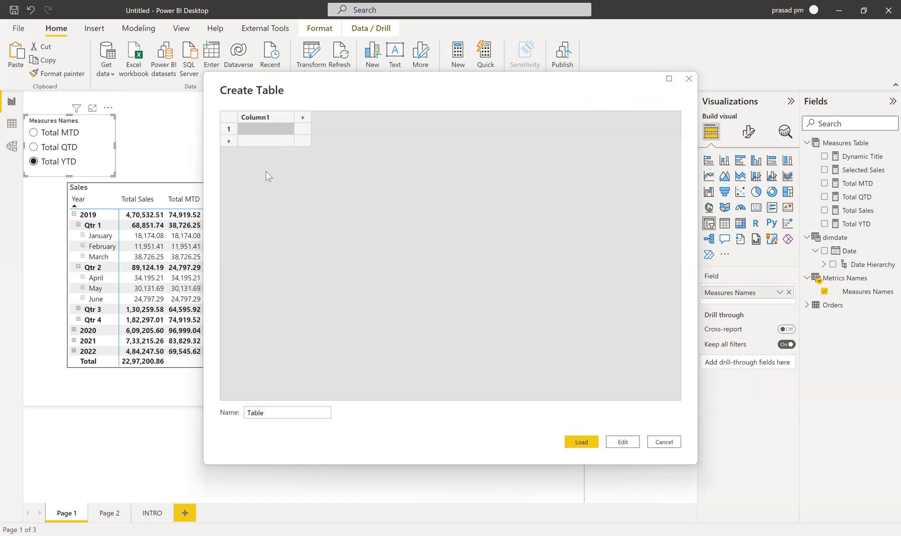
{"action": "left_click", "coordinate": [662, 442]}
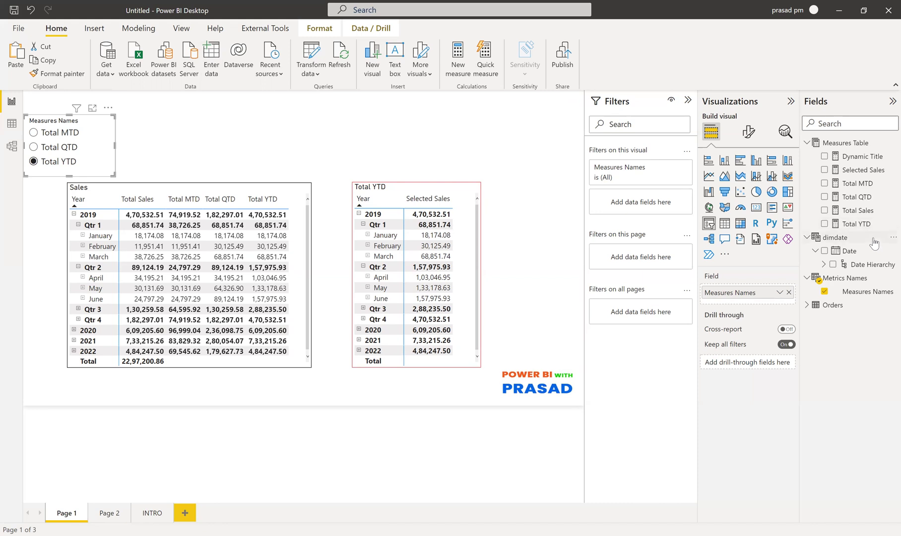
{"action": "left_click", "coordinate": [837, 283]}
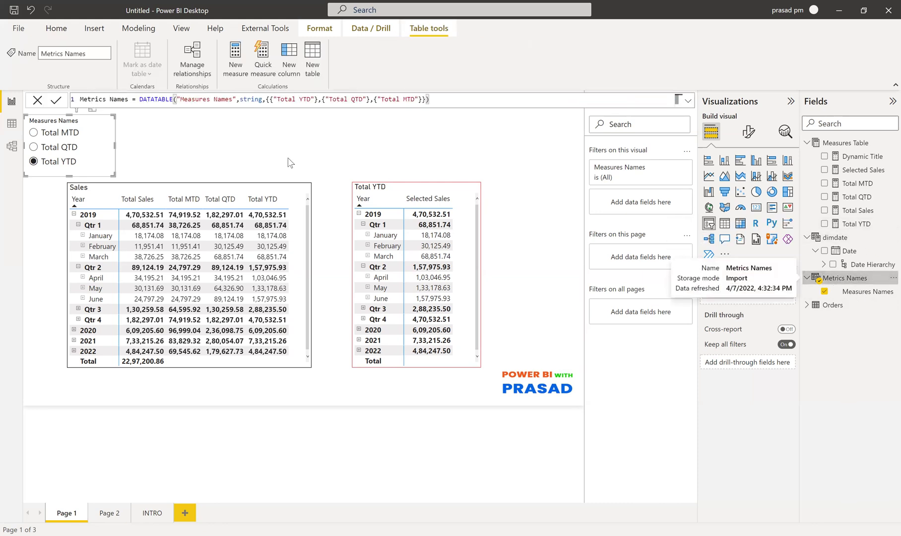
{"action": "left_click", "coordinate": [140, 30]}
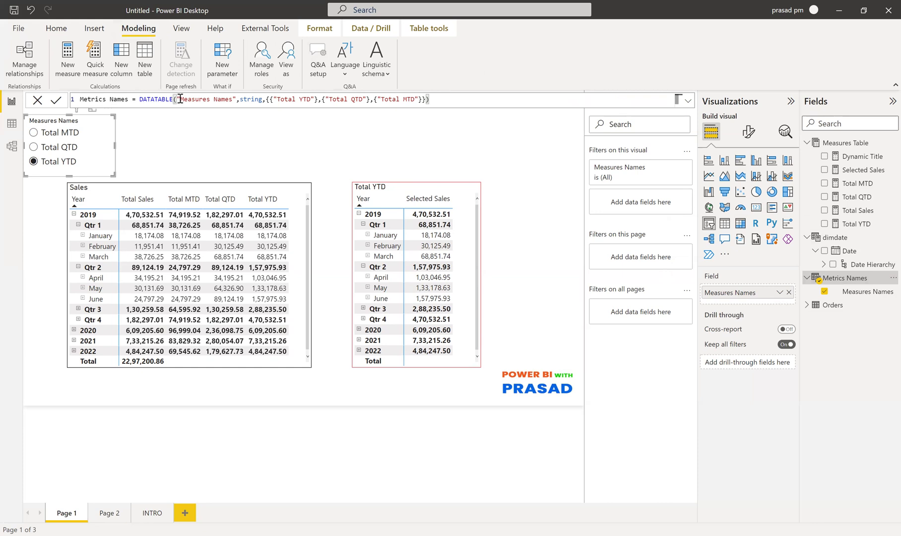
{"action": "left_click_drag", "start_coordinate": [180, 100], "coordinate": [261, 101]}
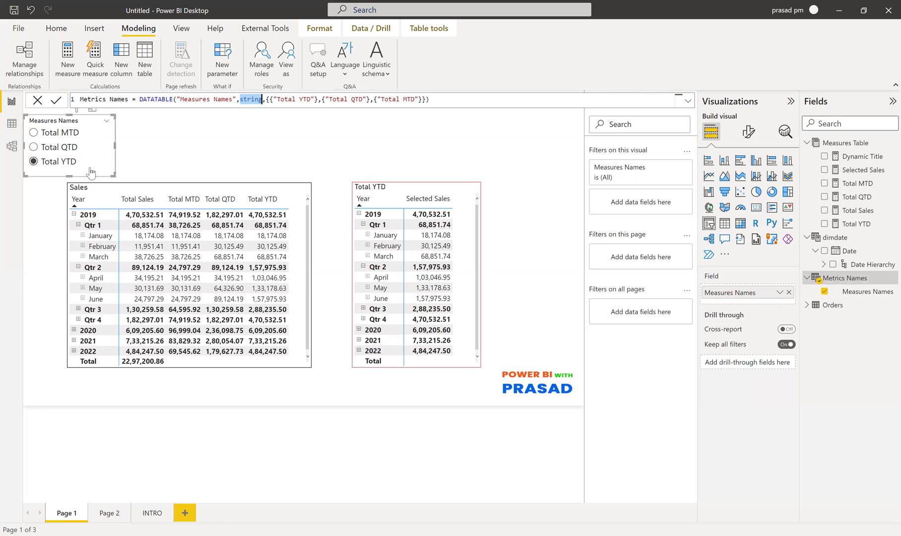
Step: Comment out the DATATABLE expression in the Metrics Names formula and move it six lines down
{"action": "left_click", "coordinate": [138, 99]}
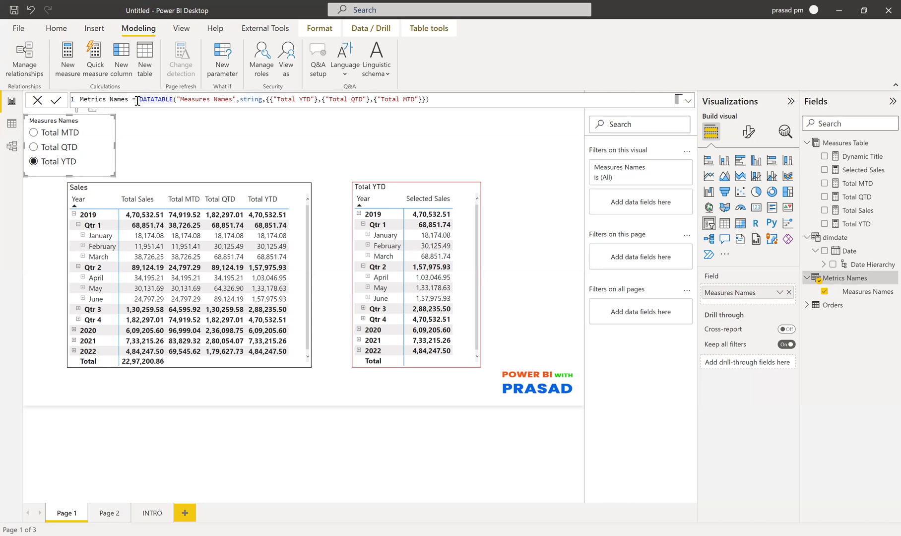
{"action": "type", "text": "//"}
{"action": "left_click", "coordinate": [138, 99]}
{"action": "key", "text": "shift+Return"}
{"action": "key", "text": "shift+Return"}
{"action": "key", "text": "shift+Return"}
{"action": "key", "text": "shift+Return"}
{"action": "key", "text": "shift+Return"}
{"action": "key", "text": "shift+Return"}
Step: Define Metrics Names with the inline list {"Total YTD","Total QTD","Total MTD"} on the formula's first line
{"action": "left_click", "coordinate": [155, 100]}
{"action": "type", "text": "{"}
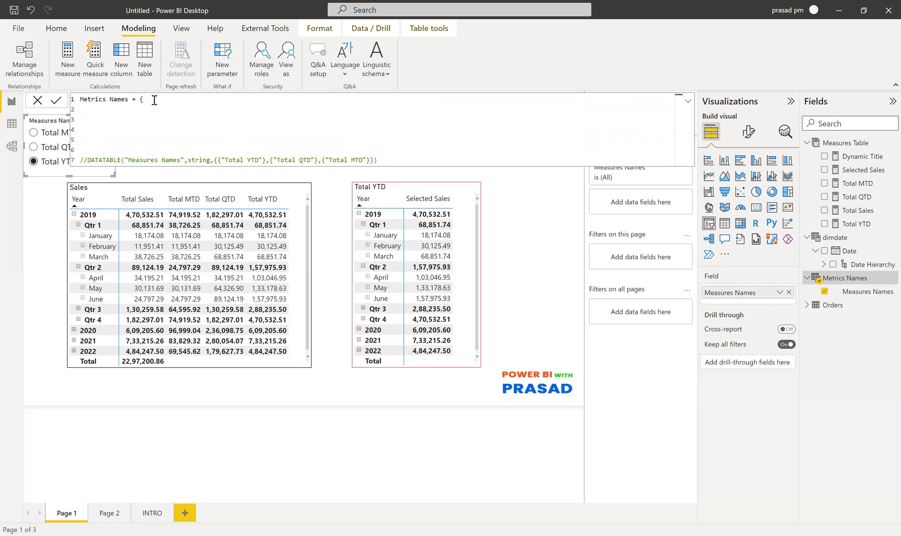
{"action": "type", "text": "\""}
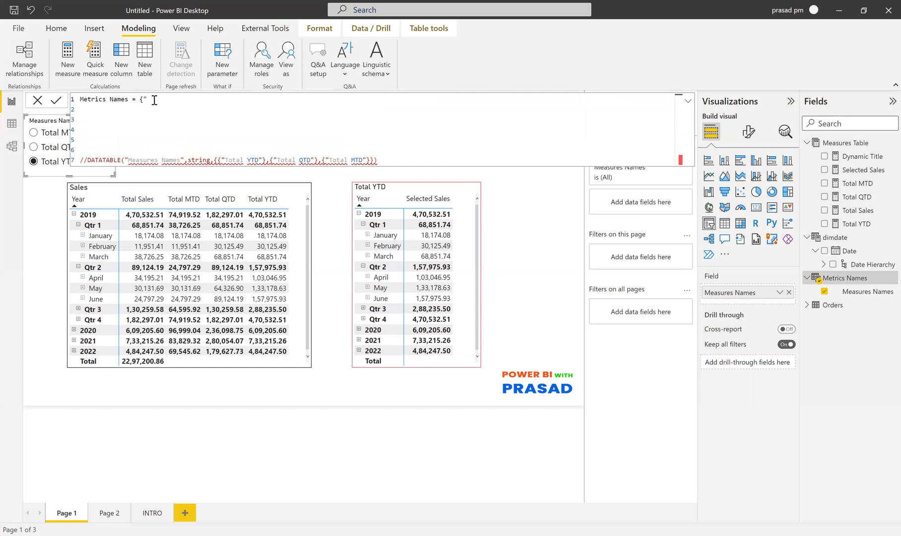
{"action": "type", "text": "Total YTD\""}
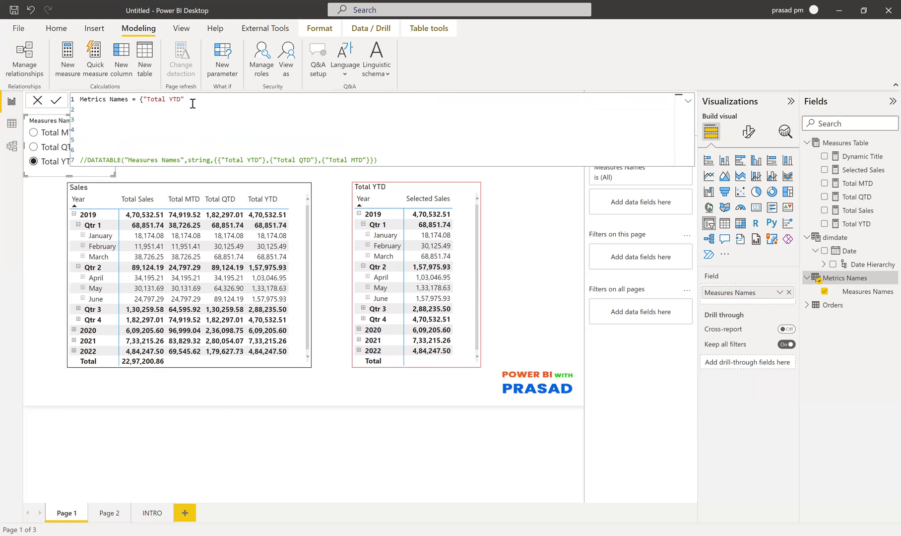
{"action": "type", "text": ",\""}
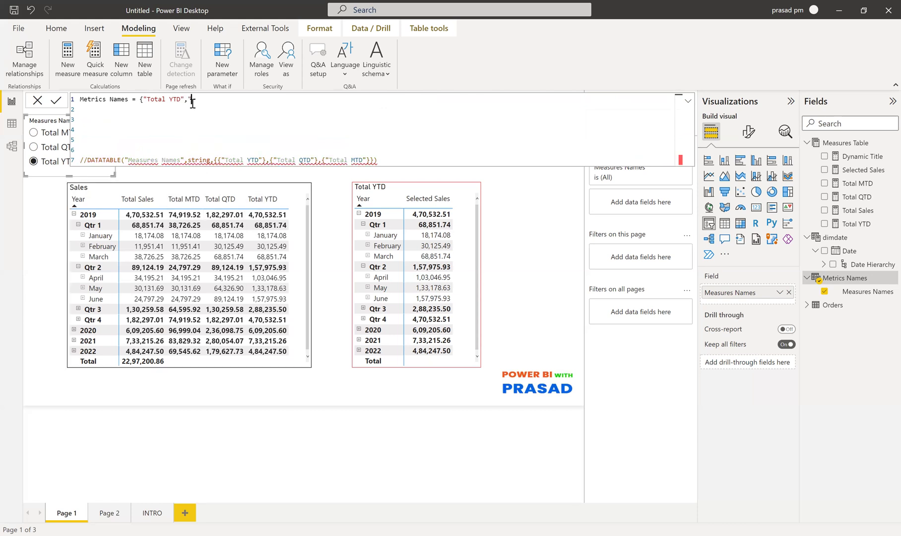
{"action": "type", "text": "Total QTD\",\"Total MTD\""}
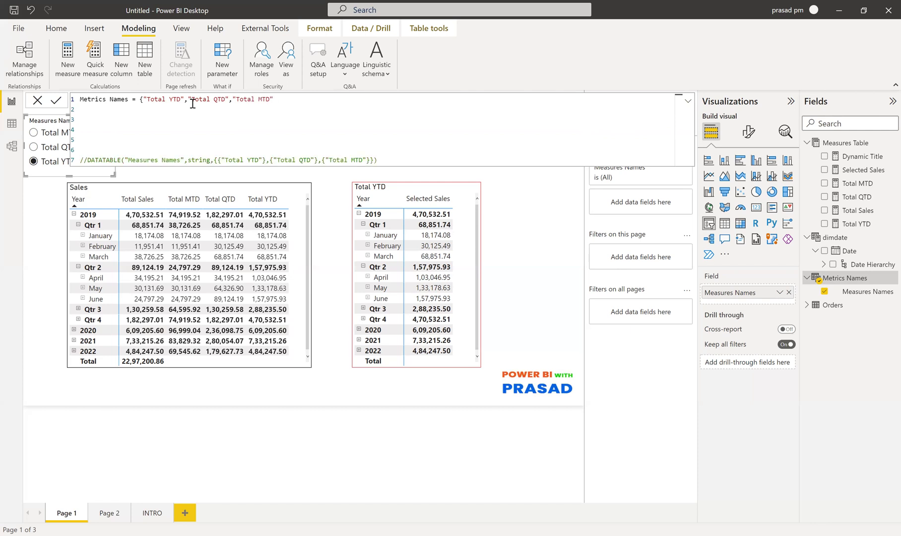
{"action": "type", "text": "}"}
Step: Comment out the inline list and uncomment the DATATABLE expression in the Metrics Names formula
{"action": "left_click", "coordinate": [141, 99]}
{"action": "type", "text": "//"}
{"action": "key", "text": "BackSpace"}
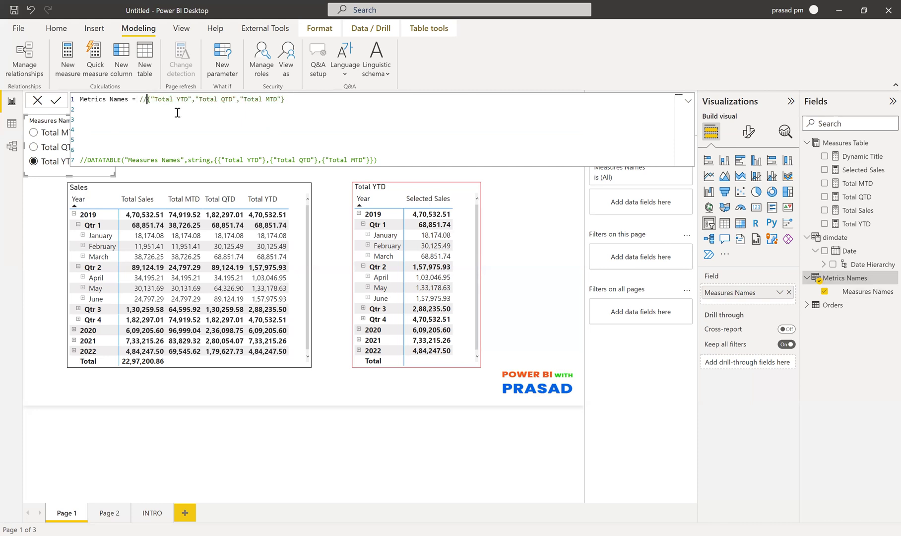
{"action": "left_click", "coordinate": [88, 161]}
{"action": "key", "text": "BackSpace"}
{"action": "key", "text": "BackSpace"}
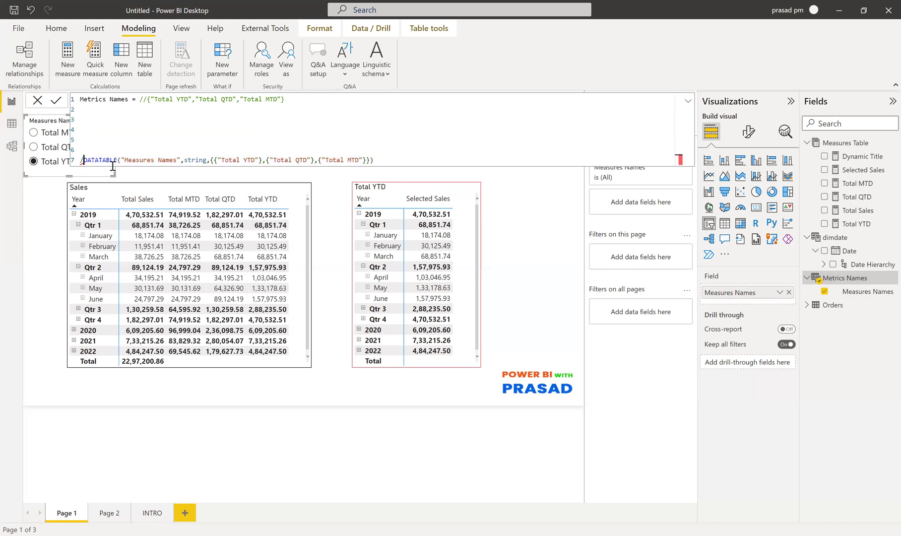
Step: Remove four blank lines and the commented-out list from the Metrics Names formula, and commit it
{"action": "left_click", "coordinate": [287, 122]}
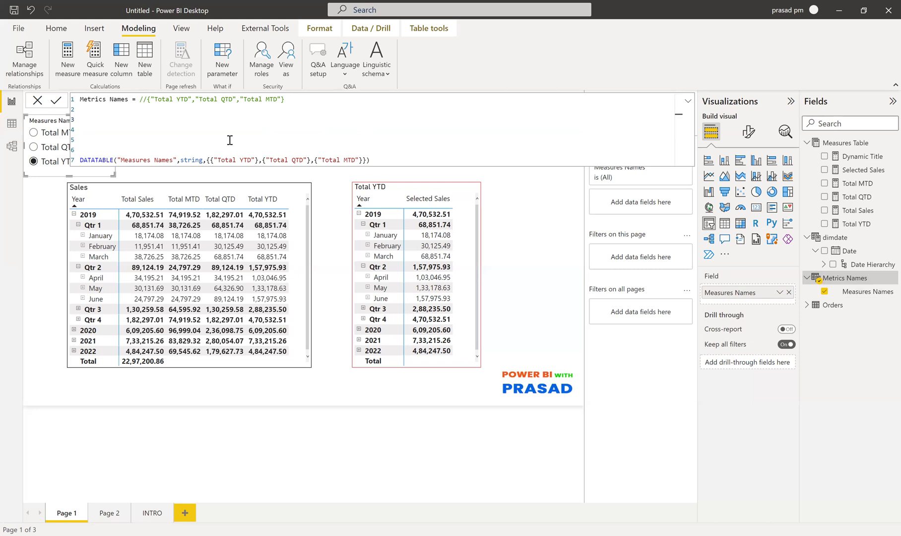
{"action": "key", "text": "Delete"}
{"action": "key", "text": "Delete"}
{"action": "key", "text": "Delete"}
{"action": "key", "text": "Delete"}
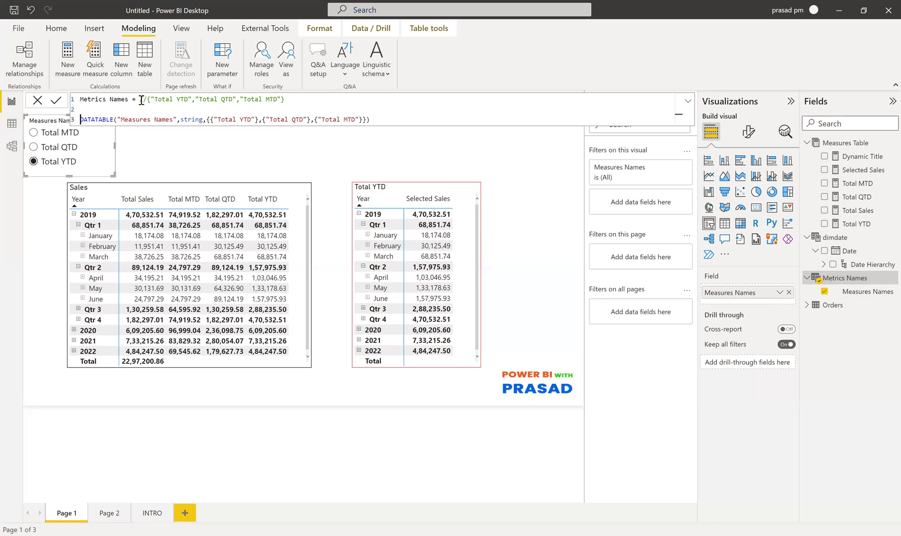
{"action": "left_click_drag", "start_coordinate": [140, 101], "coordinate": [285, 99]}
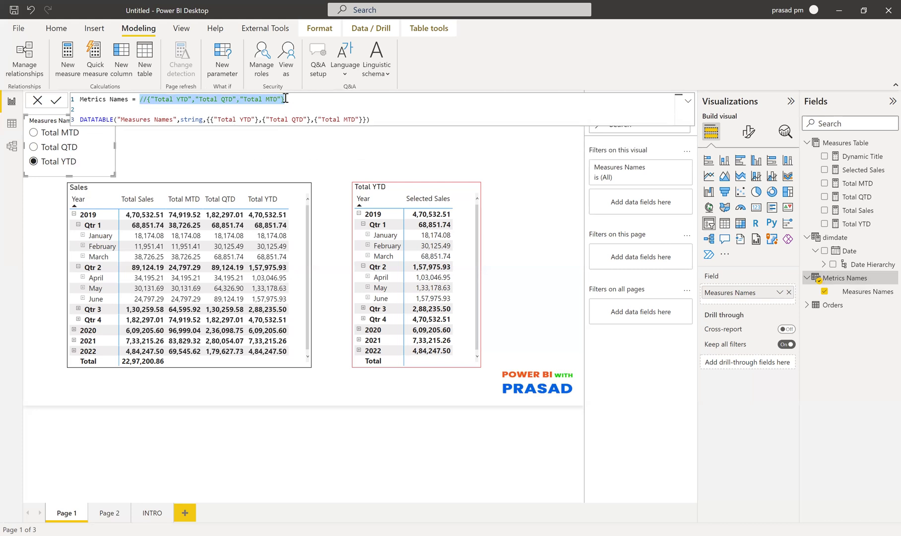
{"action": "key", "text": "Delete"}
{"action": "left_click", "coordinate": [387, 121]}
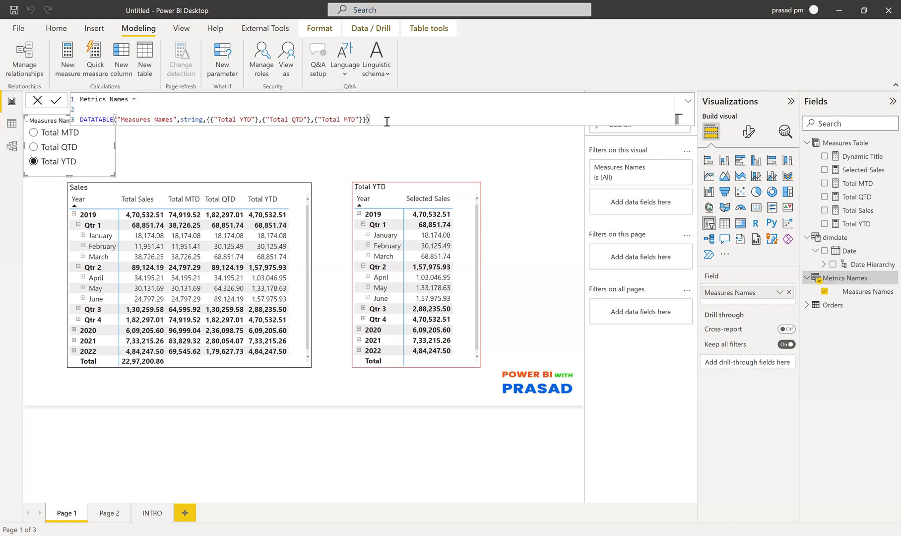
{"action": "left_click", "coordinate": [44, 102]}
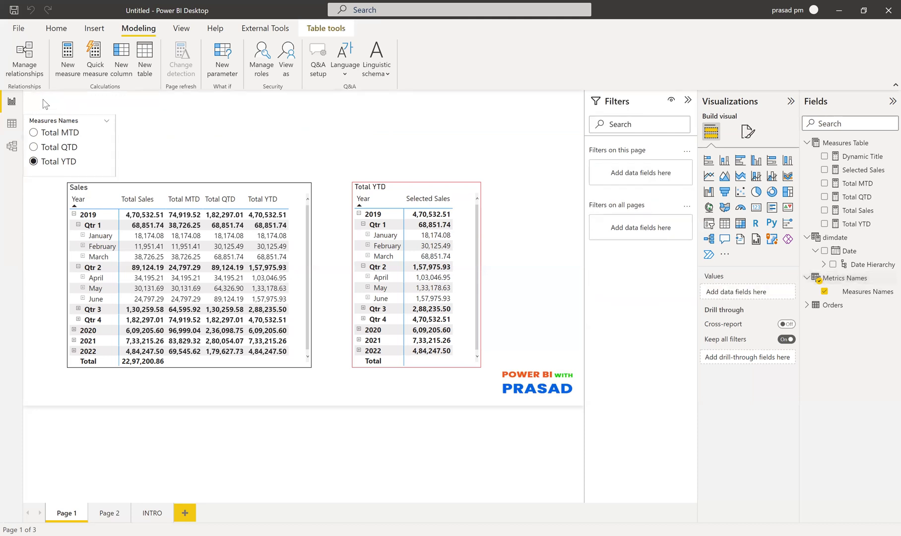
Step: Check the Metrics Names table's rows in the data view, and set the report's Measures Names slicer to Total QTD
{"action": "left_click", "coordinate": [10, 125]}
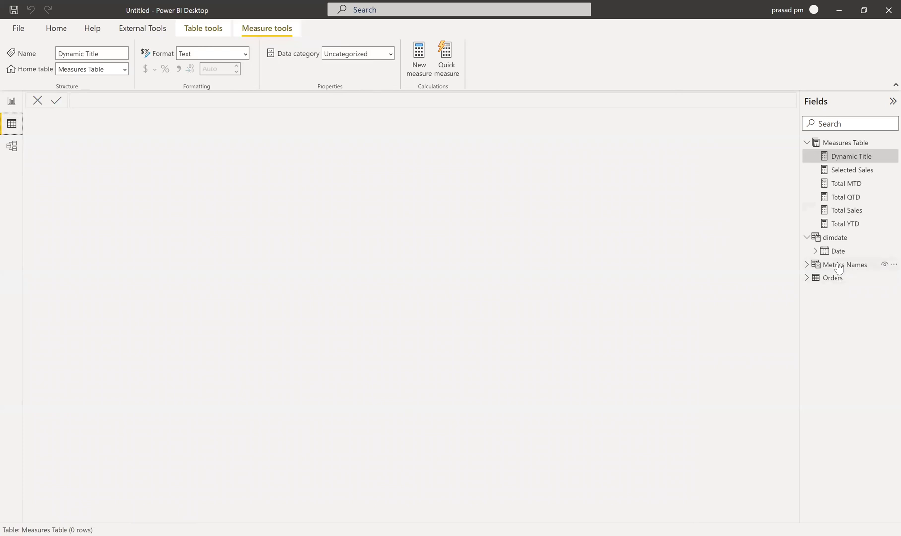
{"action": "left_click", "coordinate": [839, 269]}
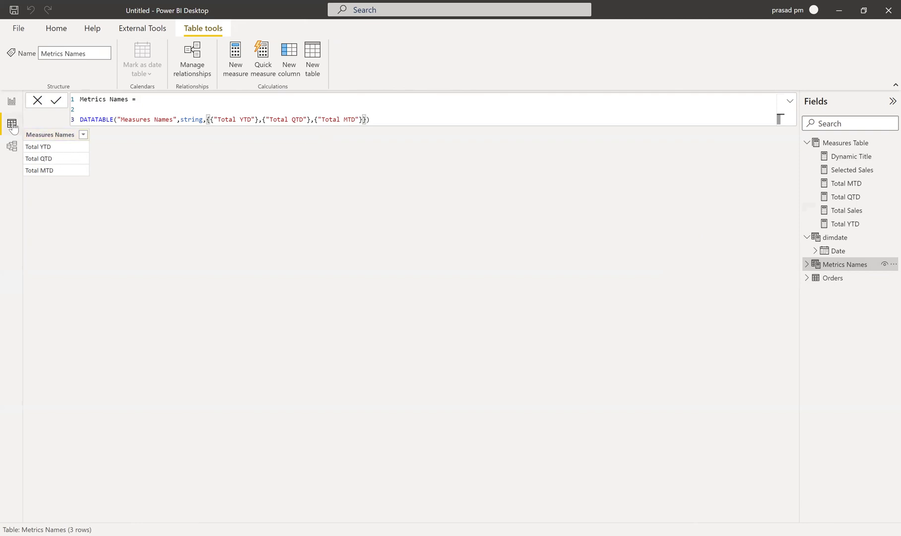
{"action": "left_click", "coordinate": [12, 102]}
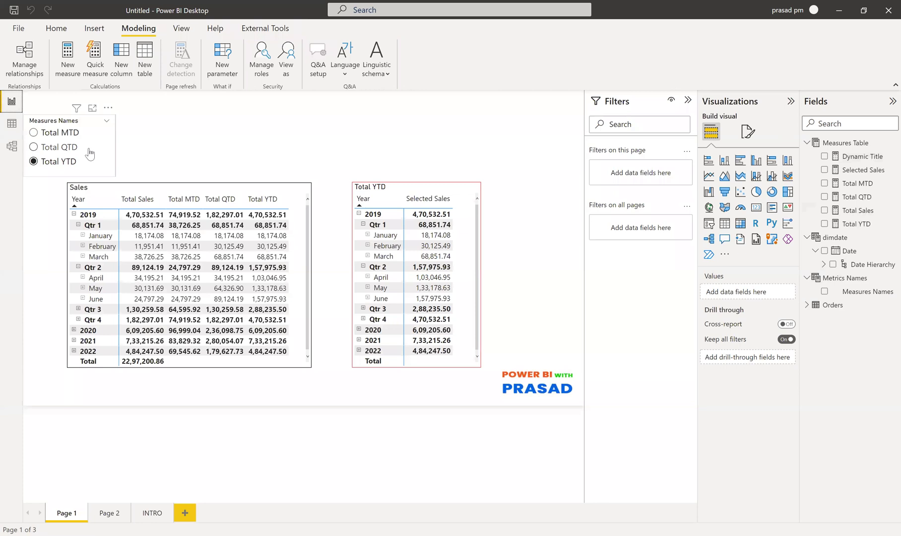
{"action": "left_click", "coordinate": [58, 147]}
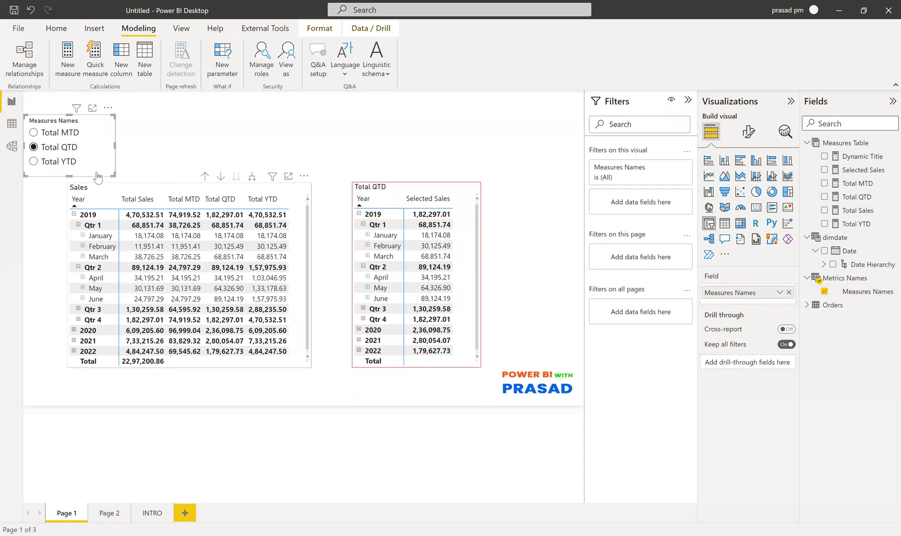
{"action": "left_click", "coordinate": [170, 147]}
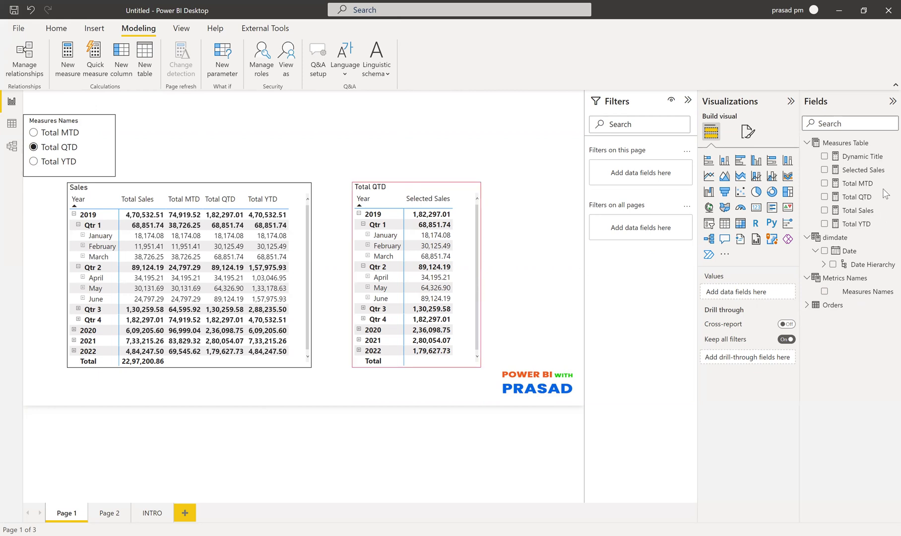
Step: In the Selected Sales measure's SWITCH formula, put the "Total MTD" and "Total QTD" cases on their own indented lines
{"action": "left_click", "coordinate": [854, 170]}
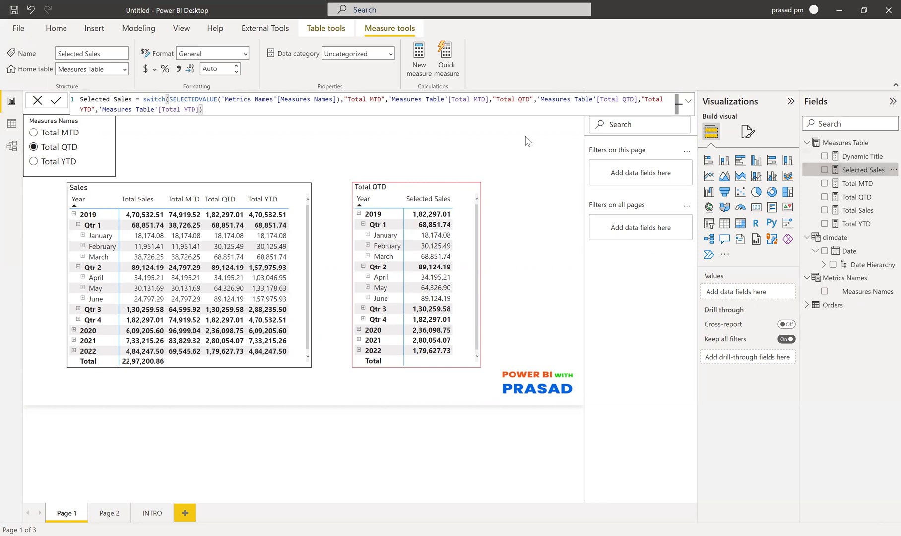
{"action": "left_click", "coordinate": [345, 100]}
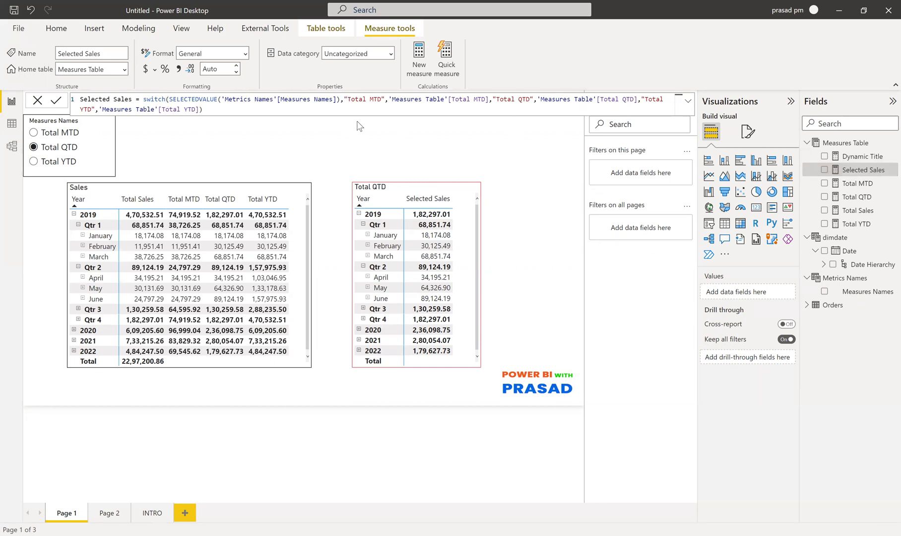
{"action": "key", "text": "shift+Return"}
{"action": "key", "text": "Tab"}
{"action": "key", "text": "Tab"}
{"action": "left_click", "coordinate": [259, 109]}
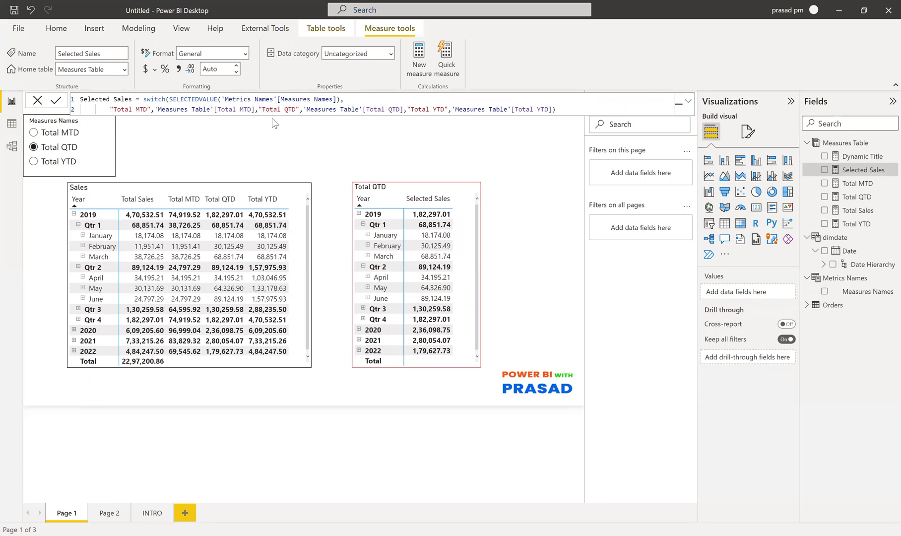
{"action": "key", "text": "shift+Return"}
{"action": "key", "text": "Tab"}
{"action": "key", "text": "Tab"}
{"action": "key", "text": "Tab"}
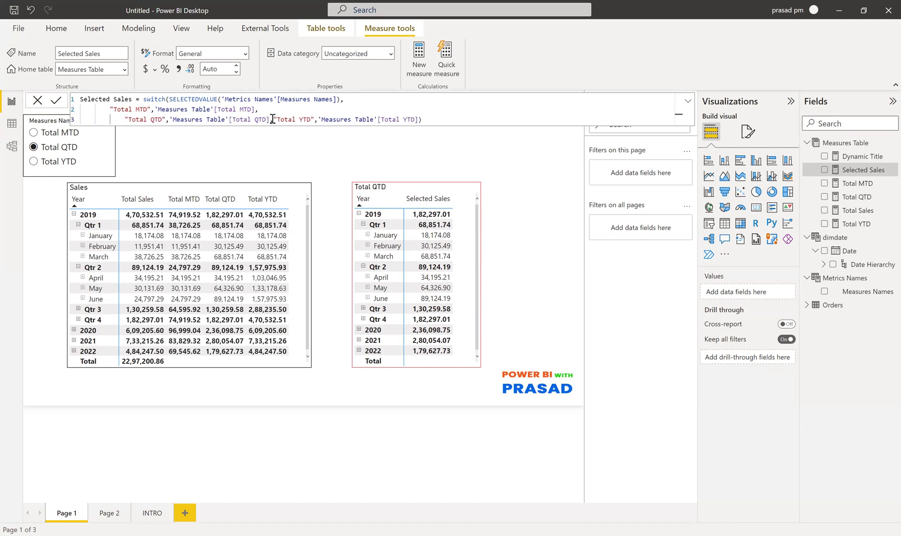
Step: Put the "Total YTD" case of the Selected Sales formula on its own indented line and commit the measure
{"action": "left_click", "coordinate": [273, 119]}
{"action": "key", "text": "shift+Return"}
{"action": "key", "text": "Tab"}
{"action": "key", "text": "Tab"}
{"action": "key", "text": "Tab"}
{"action": "key", "text": "Tab"}
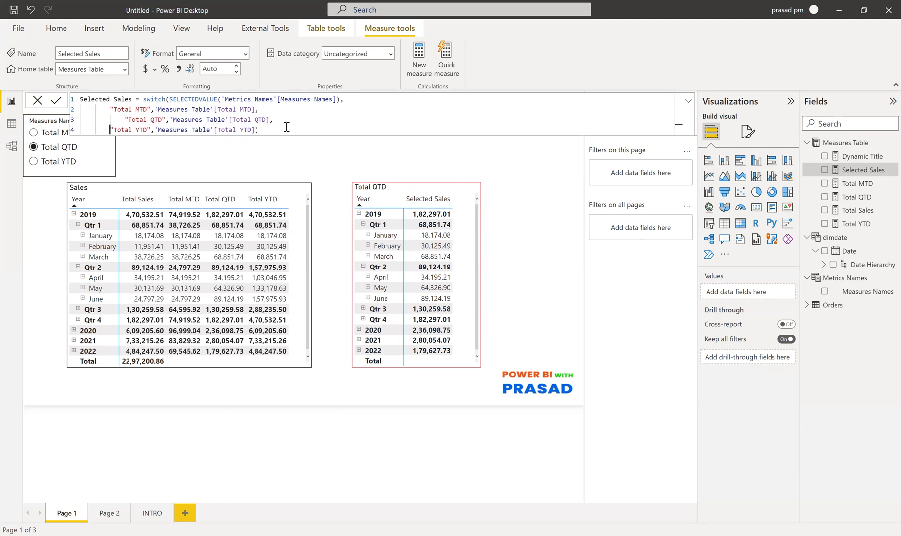
{"action": "left_click", "coordinate": [332, 127]}
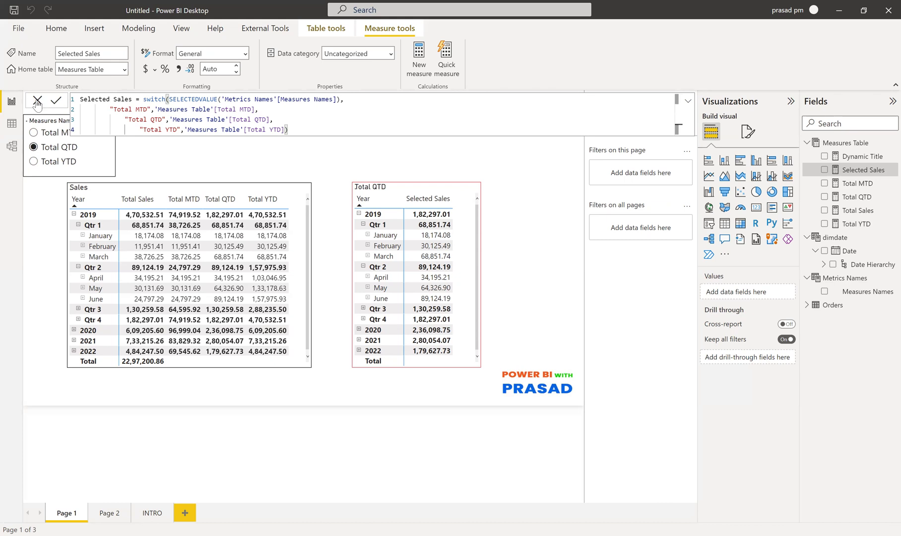
{"action": "left_click", "coordinate": [55, 103]}
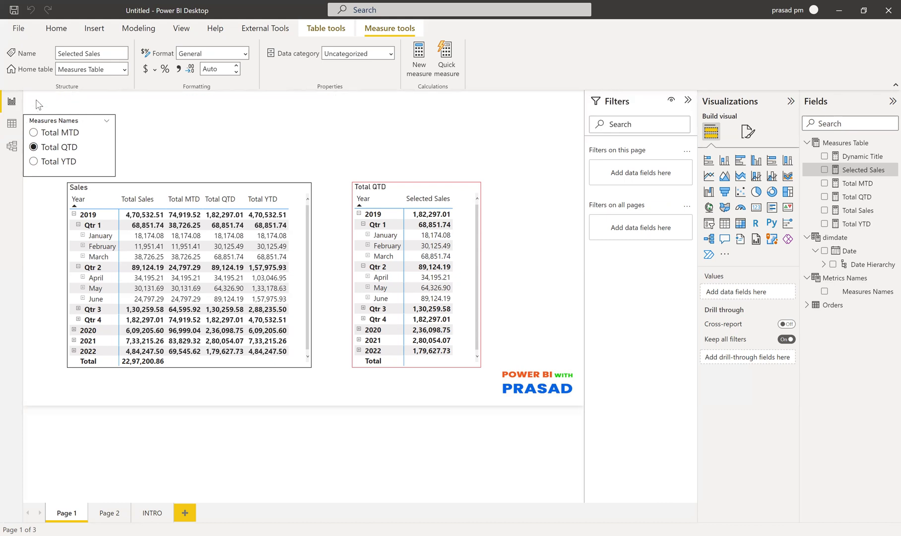
Step: Compare the Selected Sales matrix and the Selected Sales formula with the Measures Names slicer on Total MTD and on Total QTD
{"action": "left_click", "coordinate": [464, 222]}
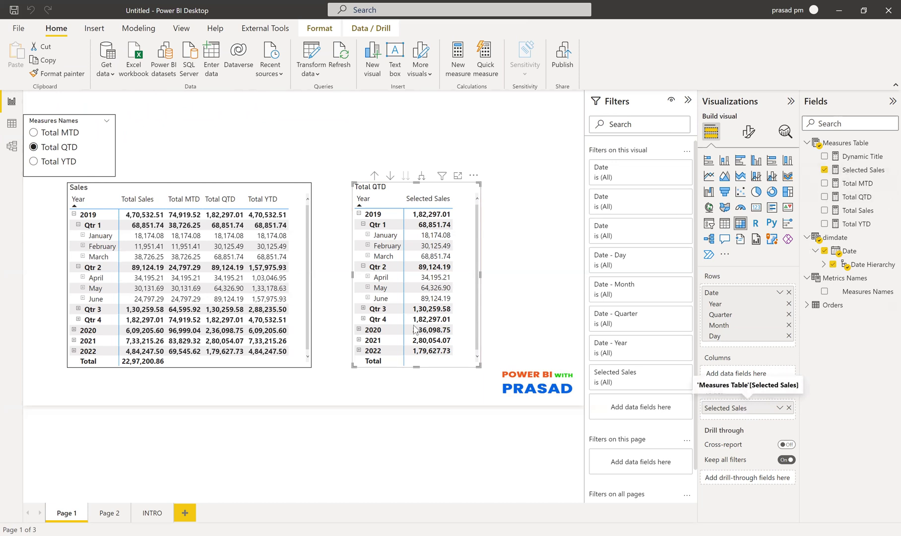
{"action": "left_click", "coordinate": [33, 133]}
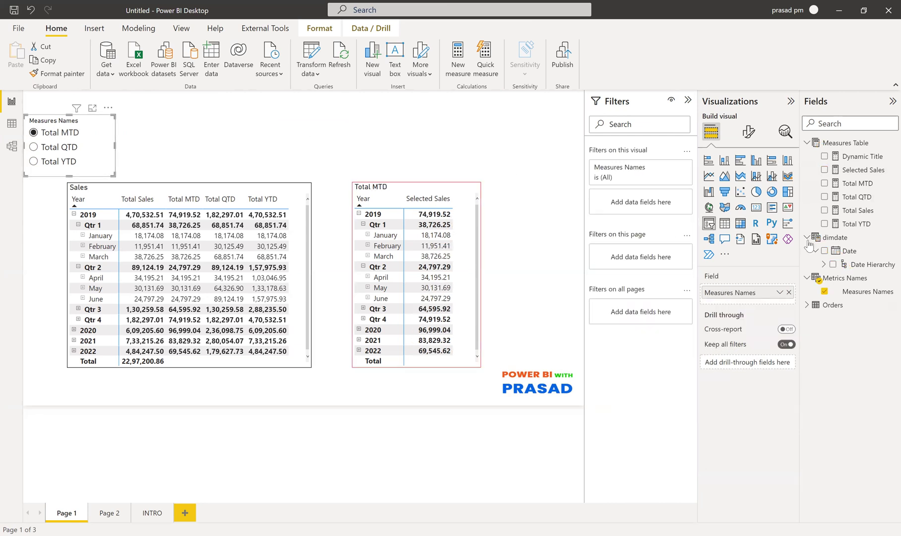
{"action": "left_click", "coordinate": [861, 169]}
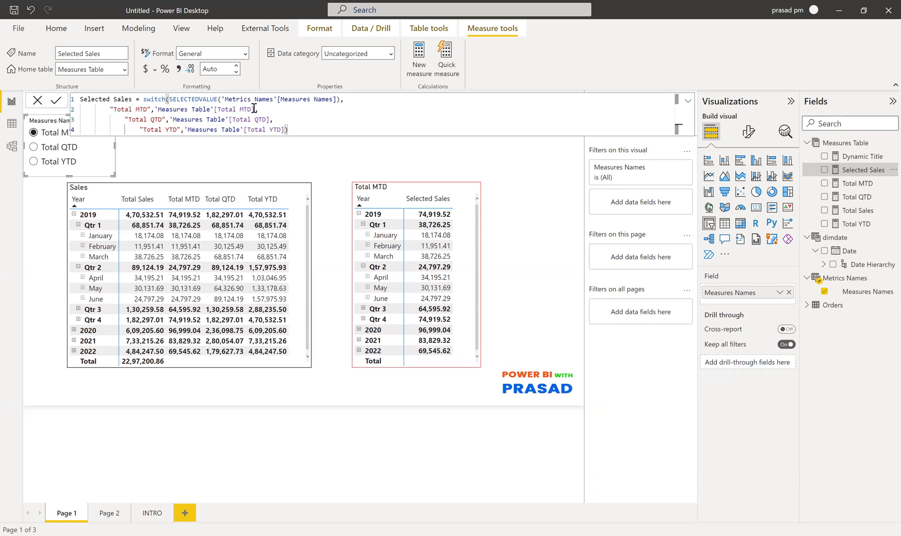
{"action": "left_click", "coordinate": [35, 148]}
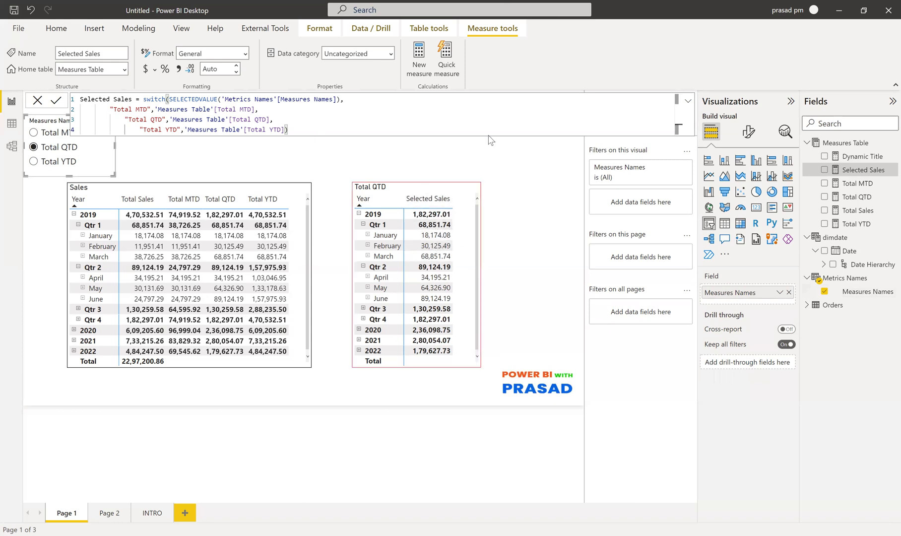
{"action": "left_click", "coordinate": [39, 101]}
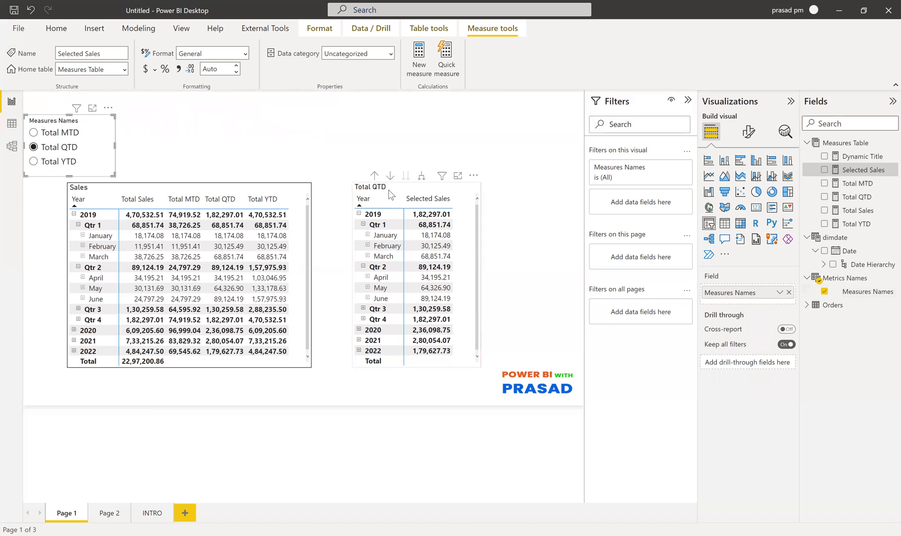
Step: Test the matrix title with the slicer on Total MTD, Total QTD and Total YTD, and review the Dynamic Title measure's formula
{"action": "left_click", "coordinate": [50, 132]}
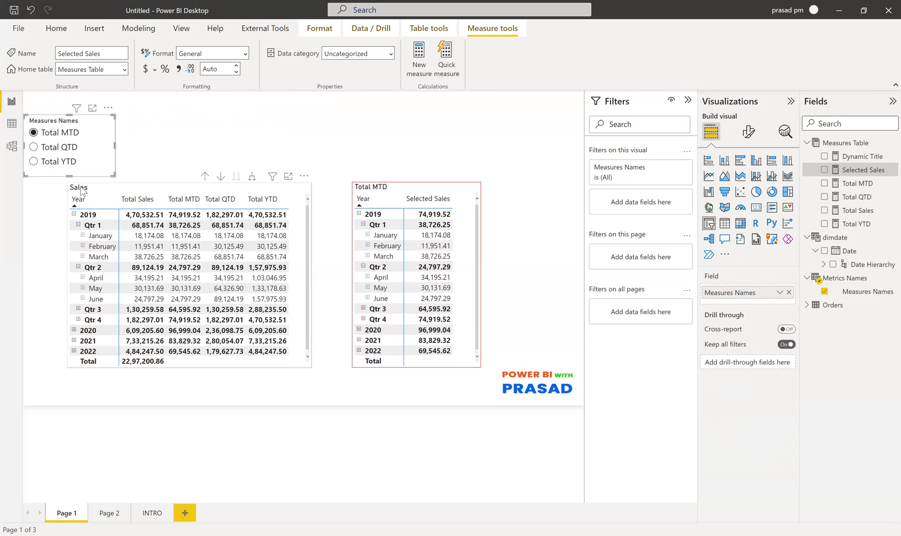
{"action": "left_click", "coordinate": [34, 147]}
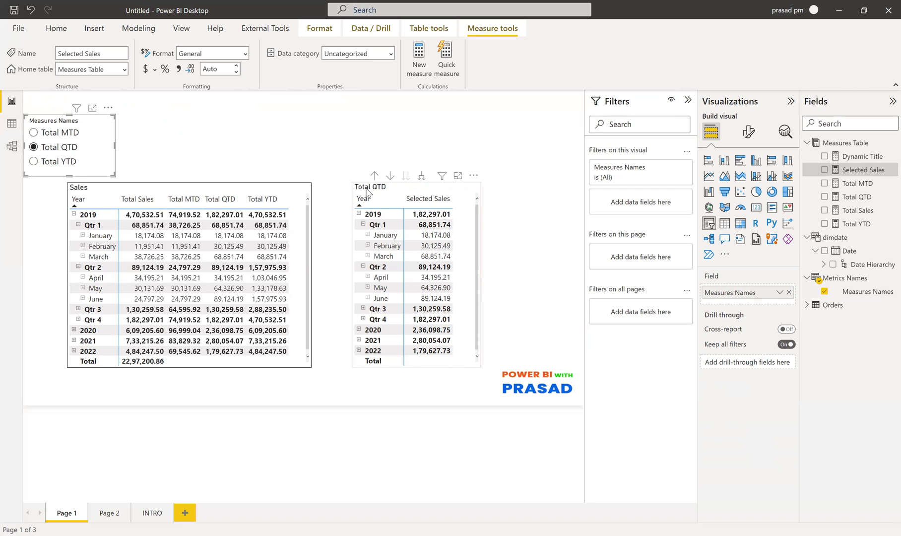
{"action": "left_click", "coordinate": [34, 161]}
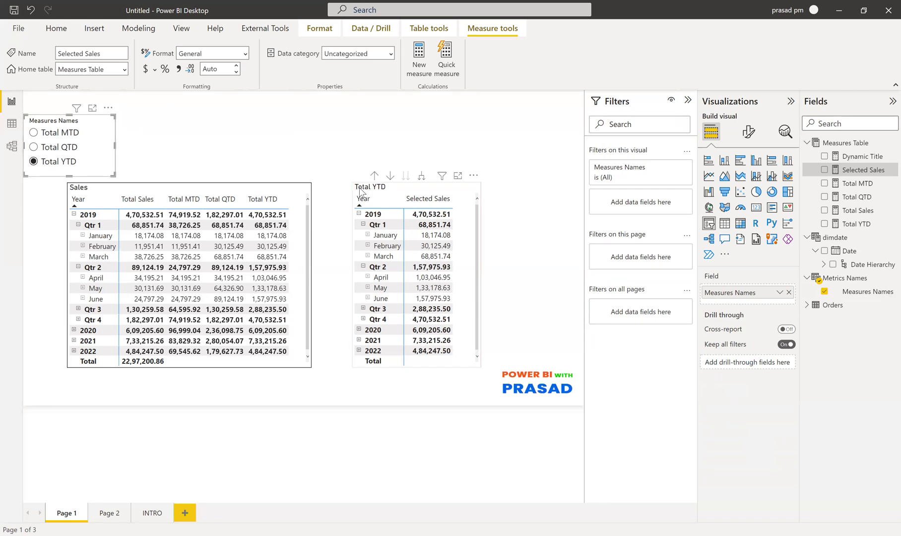
{"action": "left_click", "coordinate": [859, 156]}
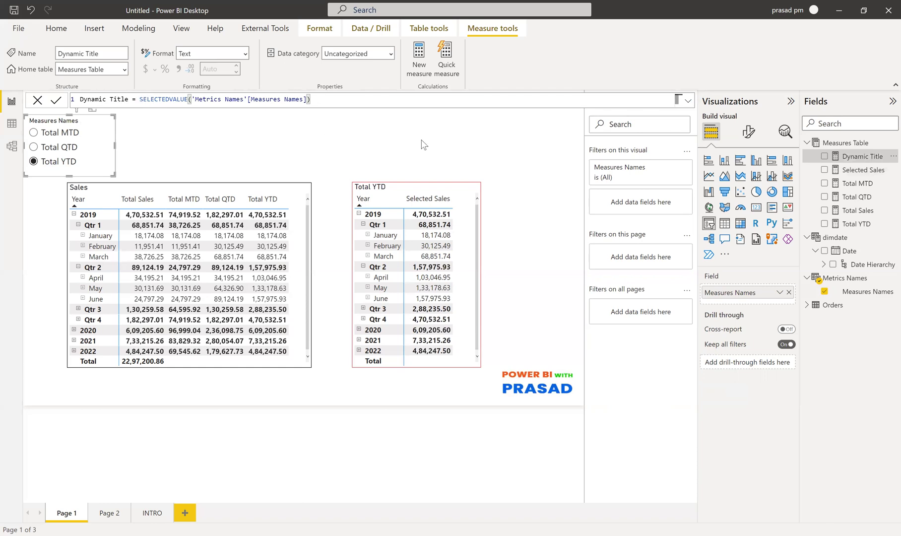
Step: Clear the conditional formatting from the title text of the Selected Sales matrix
{"action": "left_click", "coordinate": [472, 275]}
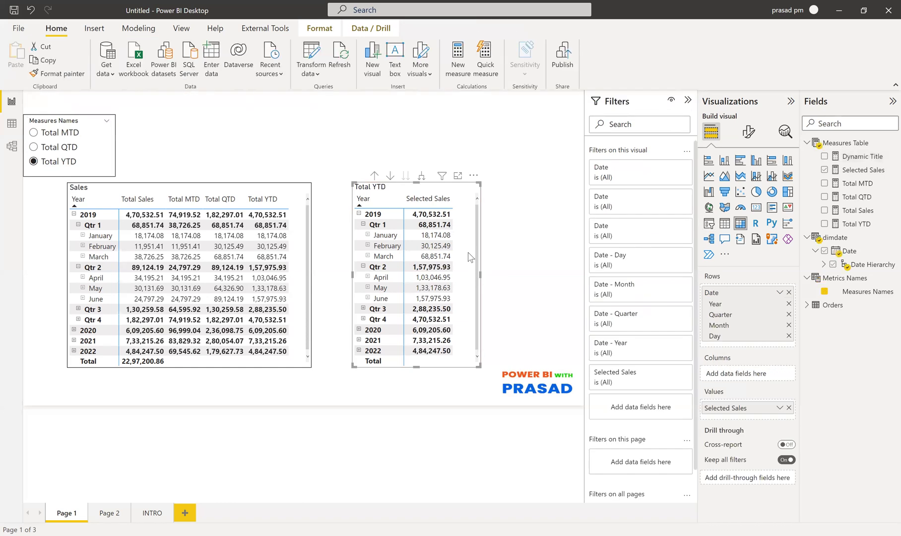
{"action": "left_click", "coordinate": [748, 131]}
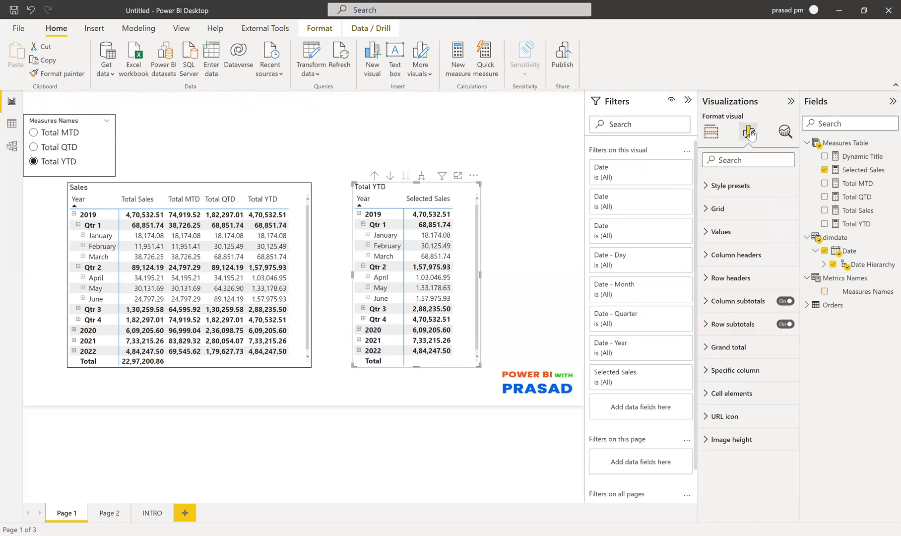
{"action": "left_click", "coordinate": [748, 183]}
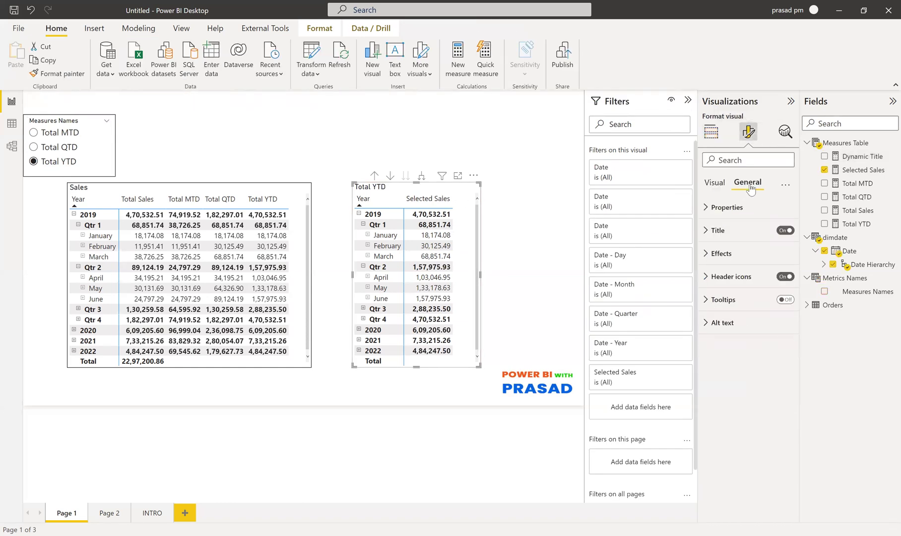
{"action": "left_click", "coordinate": [709, 232]}
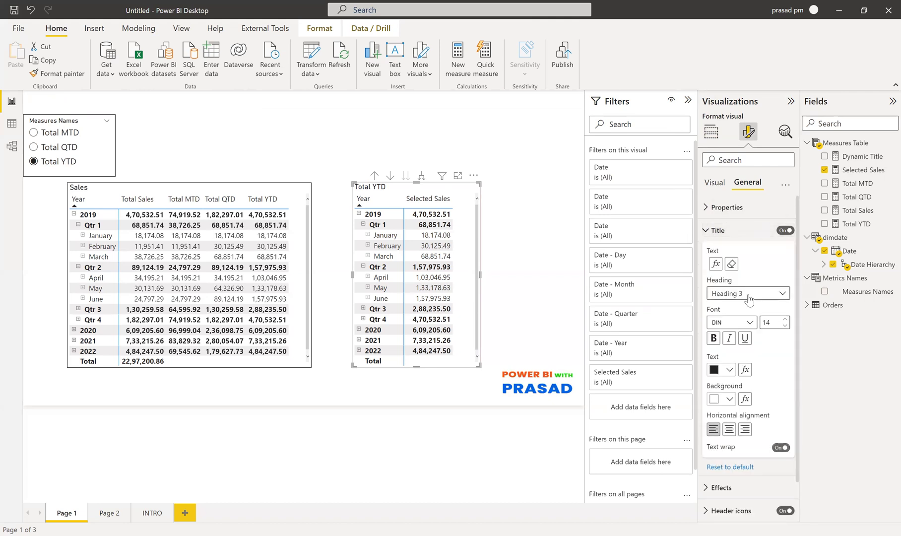
{"action": "left_click", "coordinate": [732, 265]}
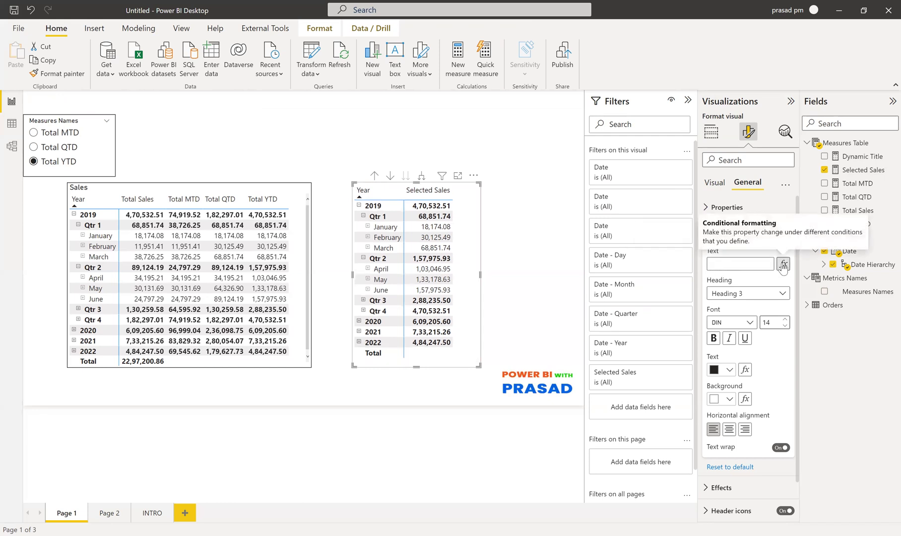
Step: Base the Selected Sales matrix's title text on the field value of the Dynamic Title measure
{"action": "left_click", "coordinate": [783, 266]}
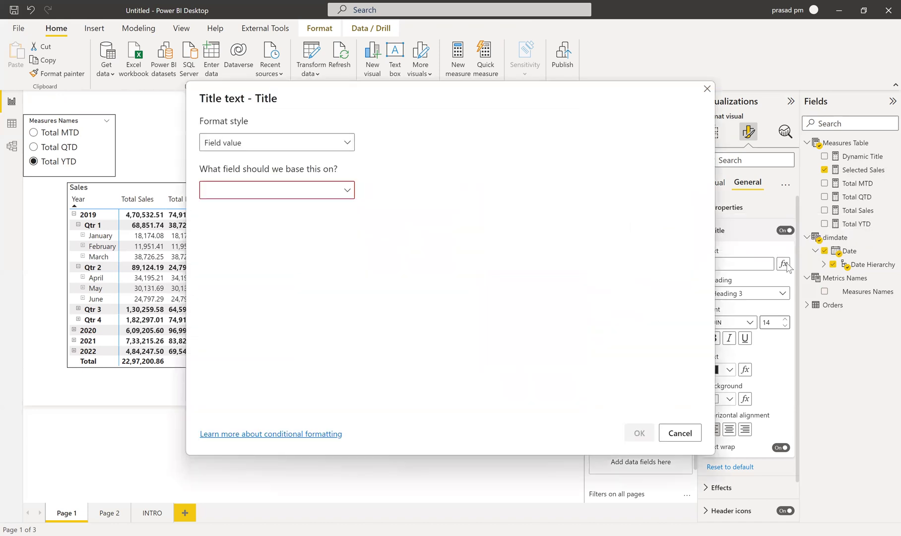
{"action": "left_click", "coordinate": [276, 191]}
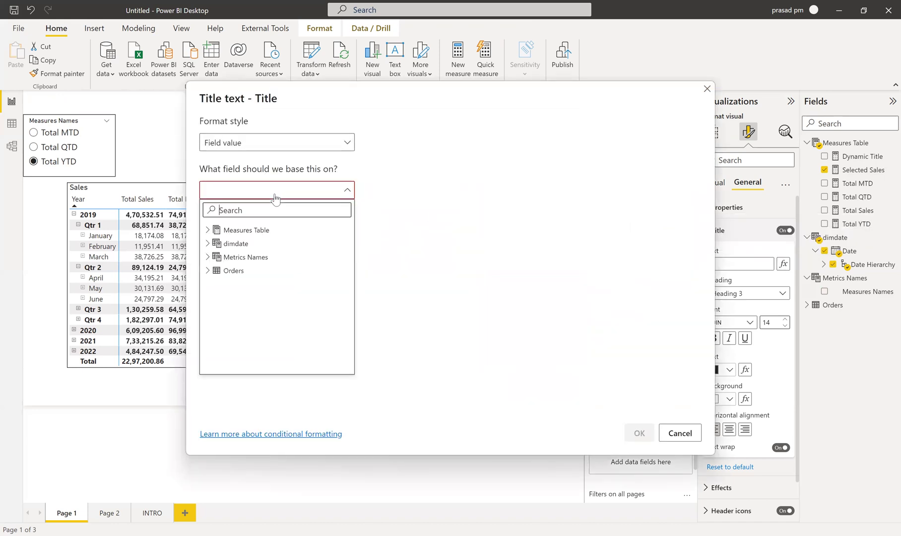
{"action": "left_click", "coordinate": [243, 230]}
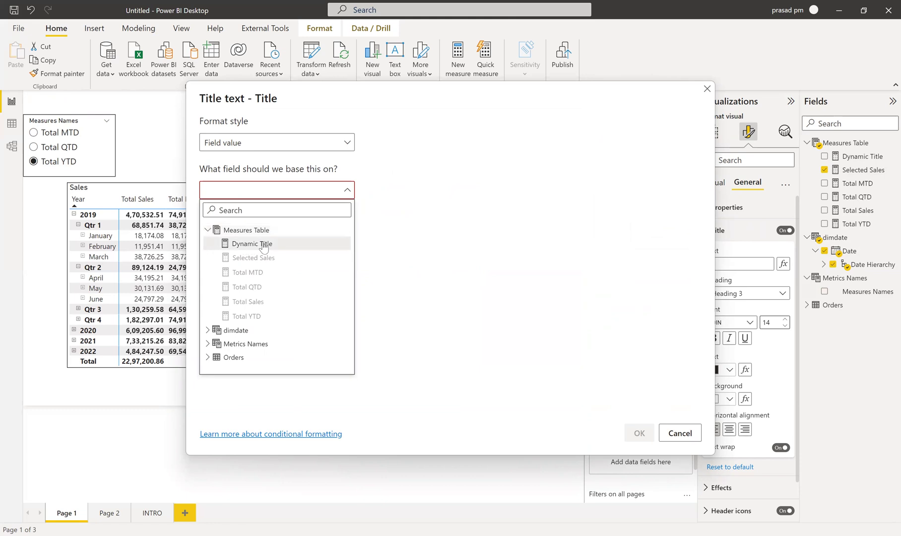
{"action": "left_click", "coordinate": [253, 246]}
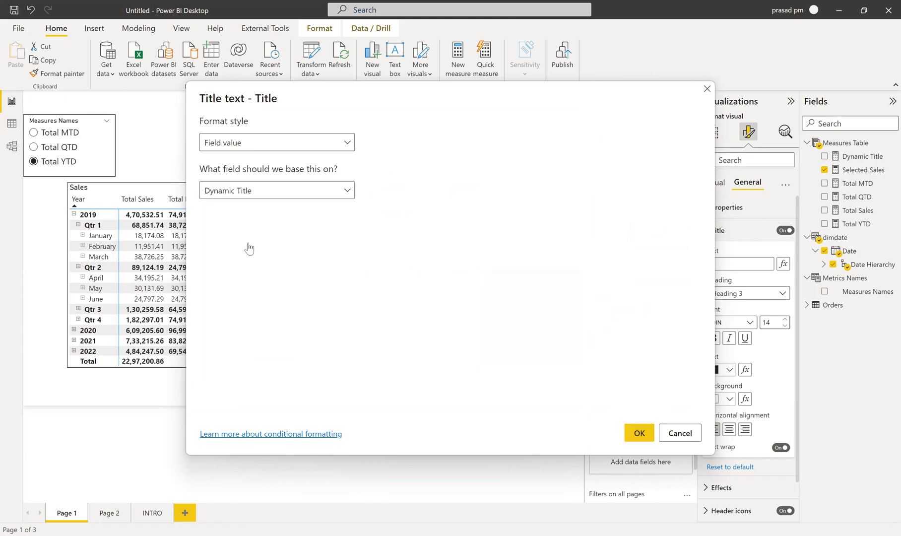
{"action": "left_click", "coordinate": [638, 433]}
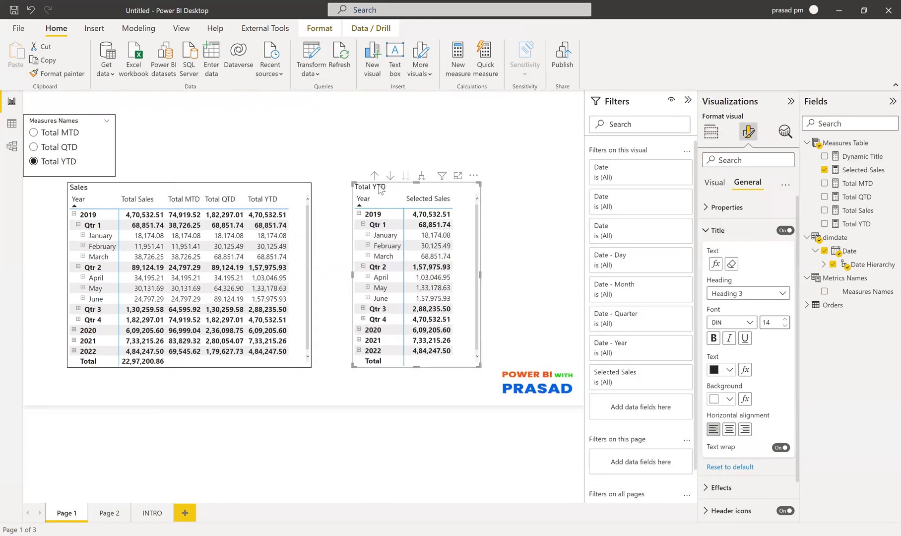
Step: Test the dynamic title with the slicer on Total MTD and Total QTD, and check the slicer's selection settings
{"action": "left_click", "coordinate": [34, 133]}
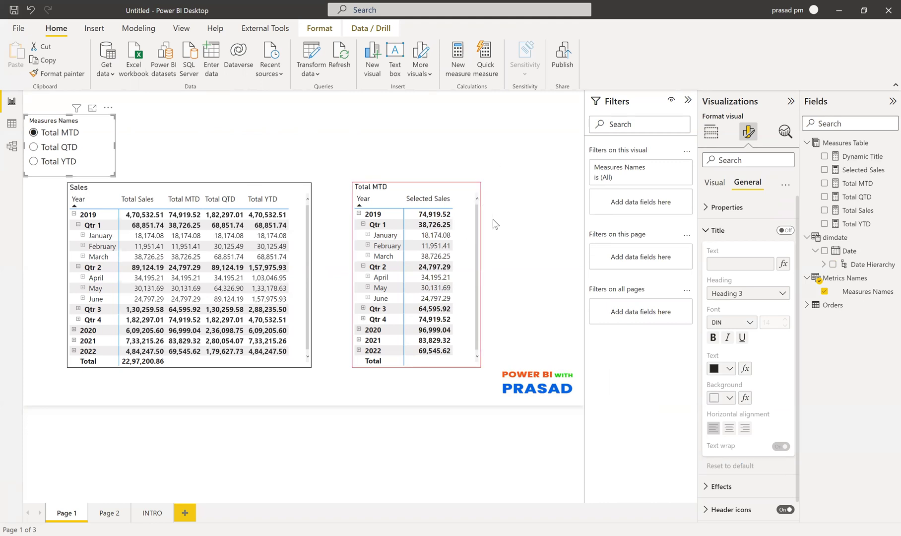
{"action": "left_click", "coordinate": [103, 150]}
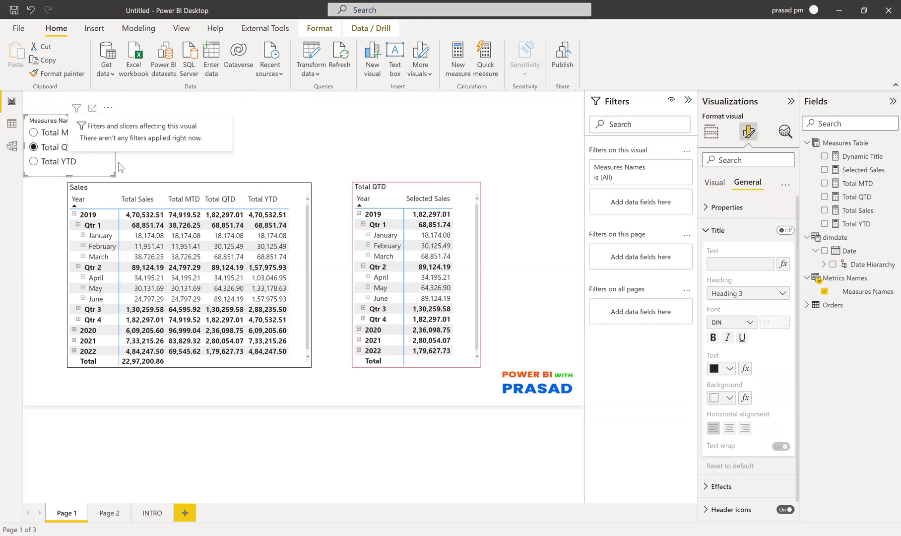
{"action": "left_click", "coordinate": [720, 188]}
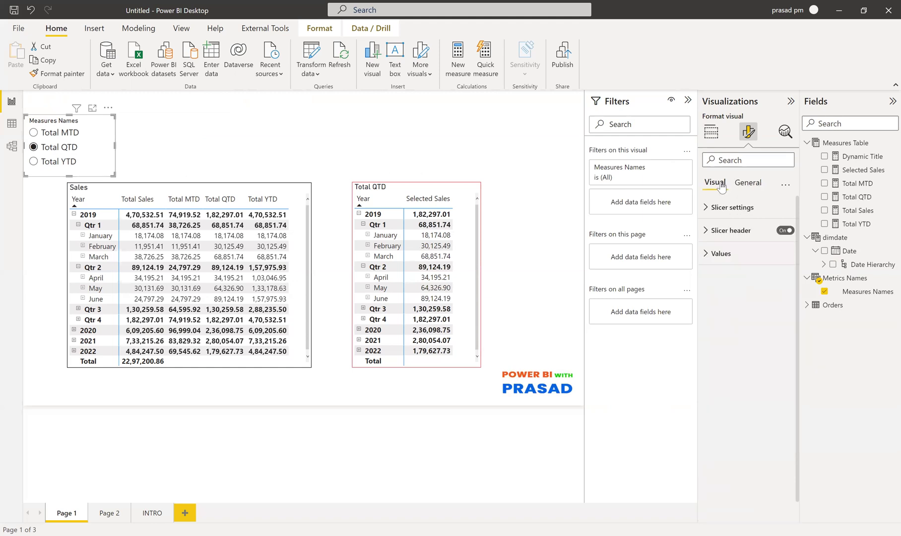
{"action": "left_click", "coordinate": [717, 207]}
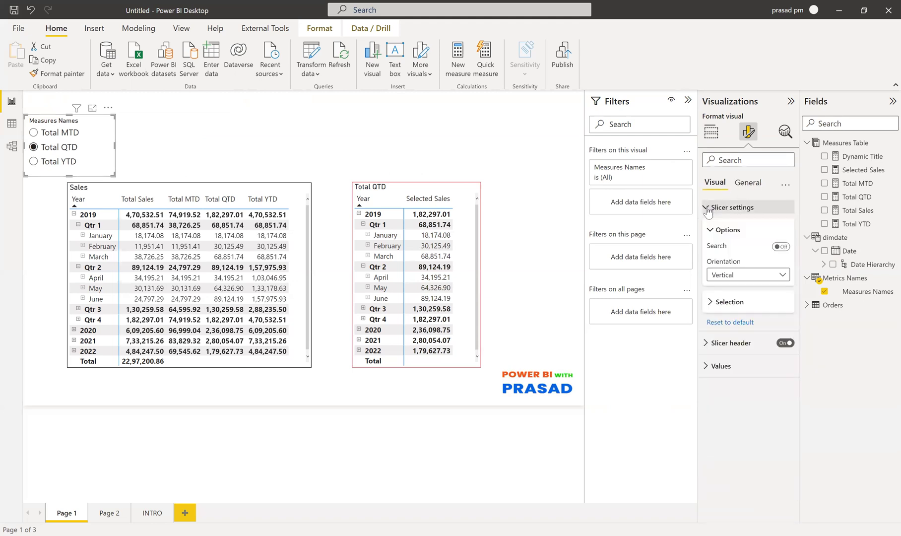
{"action": "left_click", "coordinate": [718, 301]}
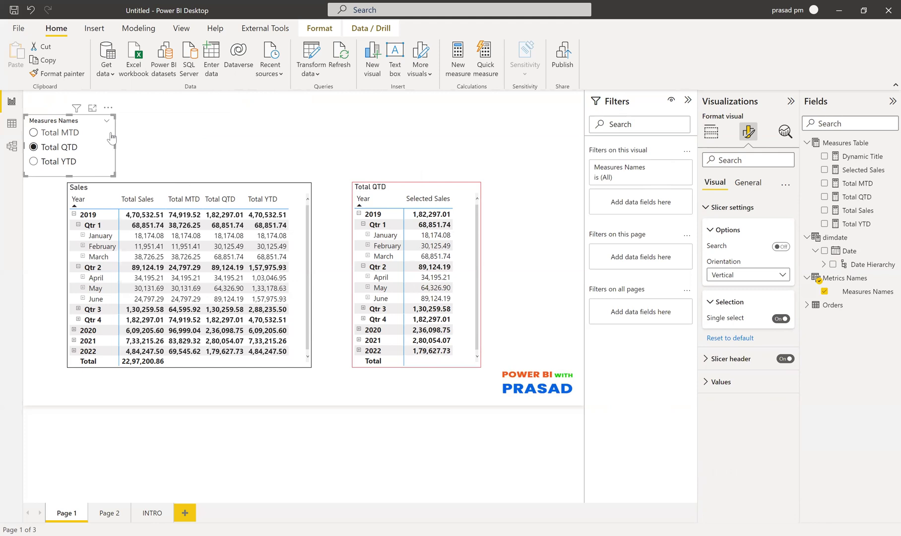
Step: Move the Measures Names slicer slightly to the right on Page 1, and show the INTRO page
{"action": "left_click_drag", "start_coordinate": [105, 108], "coordinate": [130, 111]}
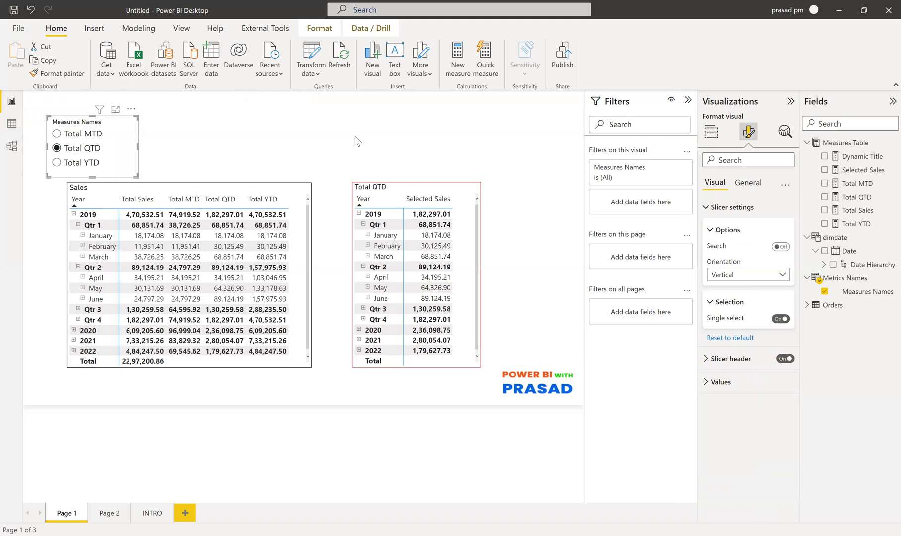
{"action": "left_click", "coordinate": [152, 513]}
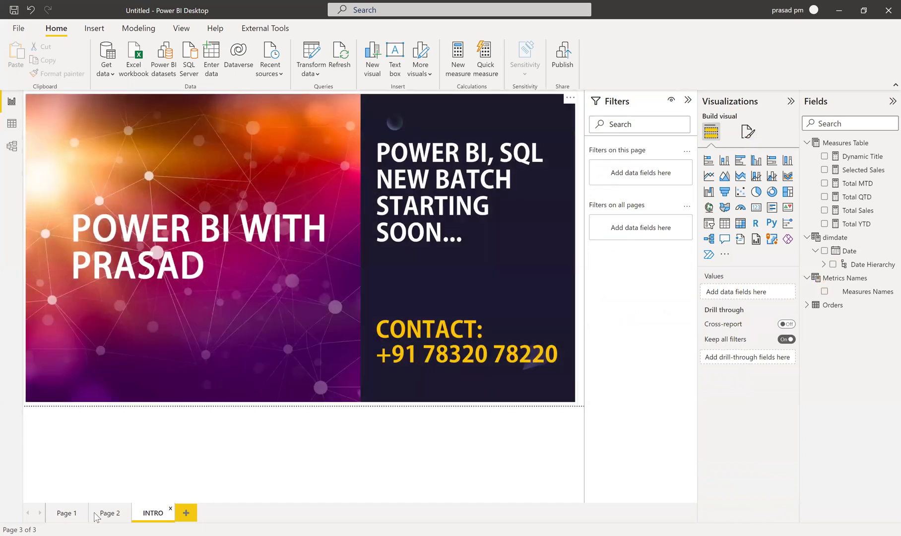
{"action": "left_click", "coordinate": [76, 517]}
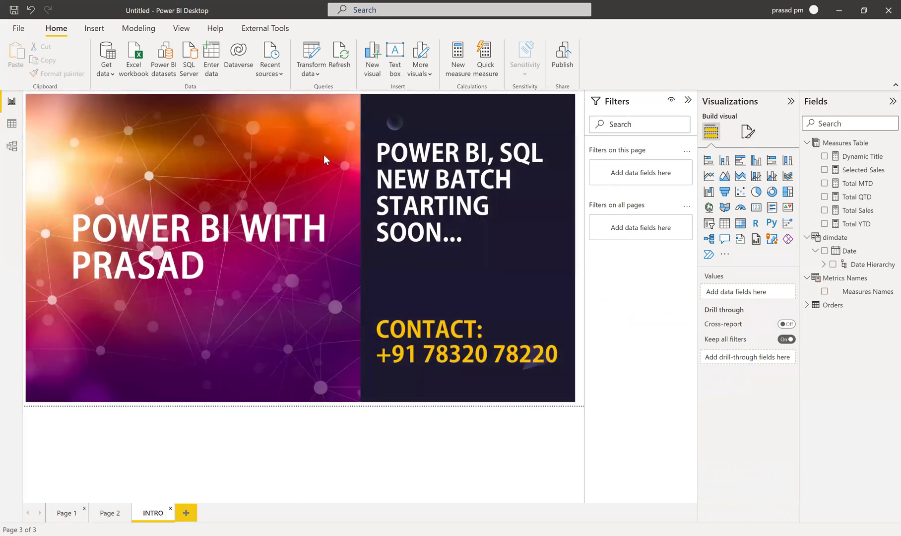